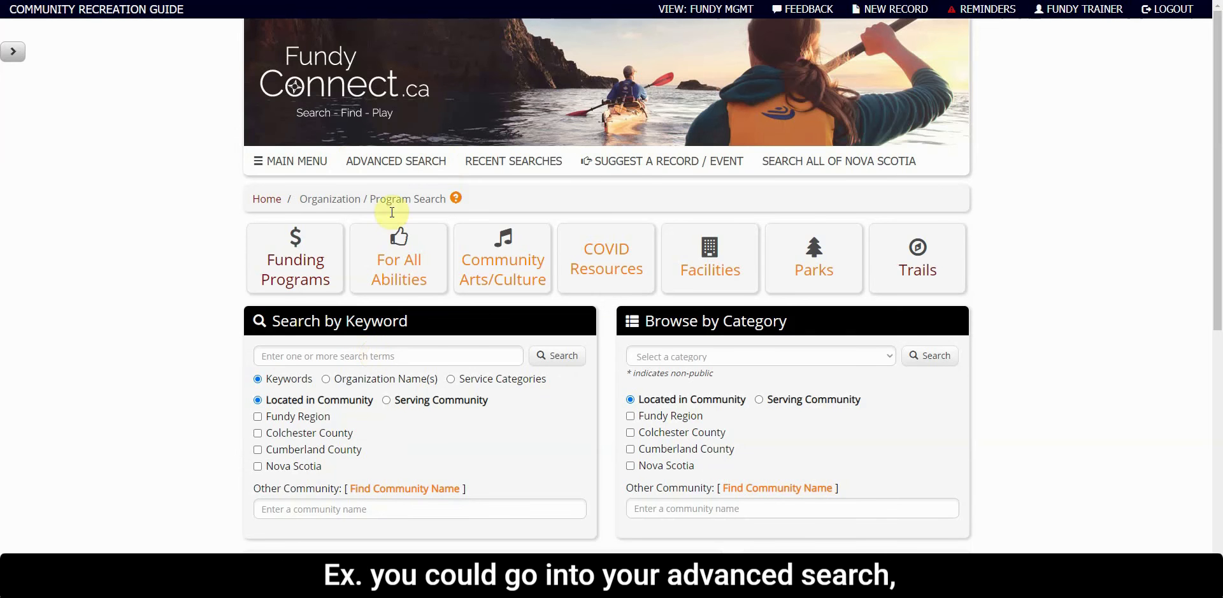
# Search by keyword for "test", choose the suggested Testing/Training Record, run the search and open that record's details
pyautogui.click(353, 355)
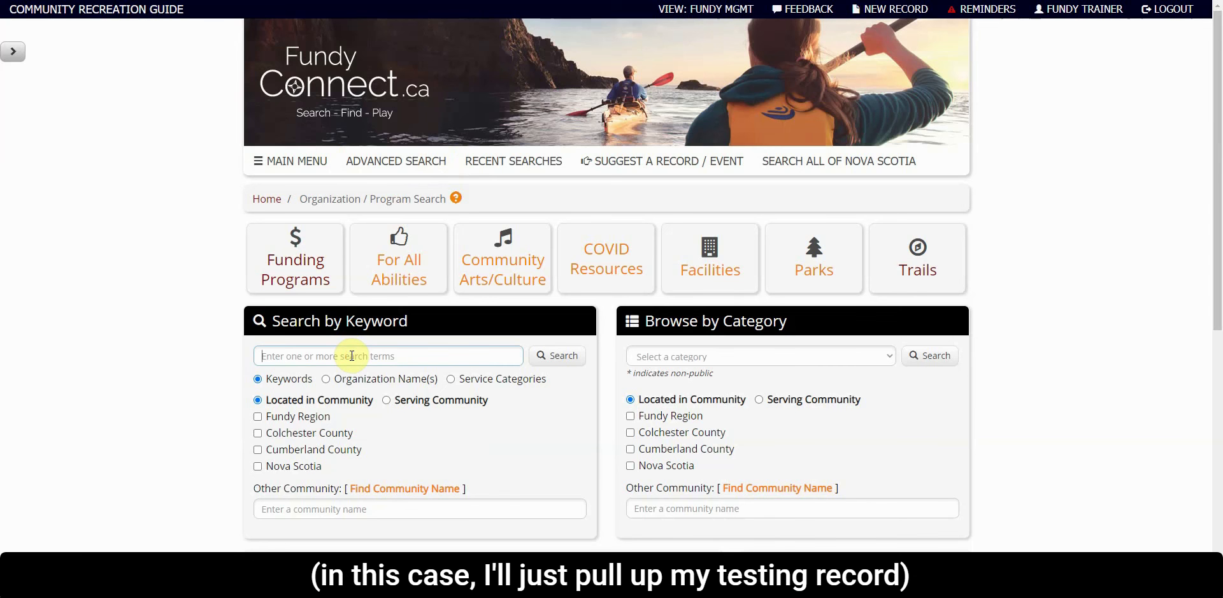
pyautogui.write('test')
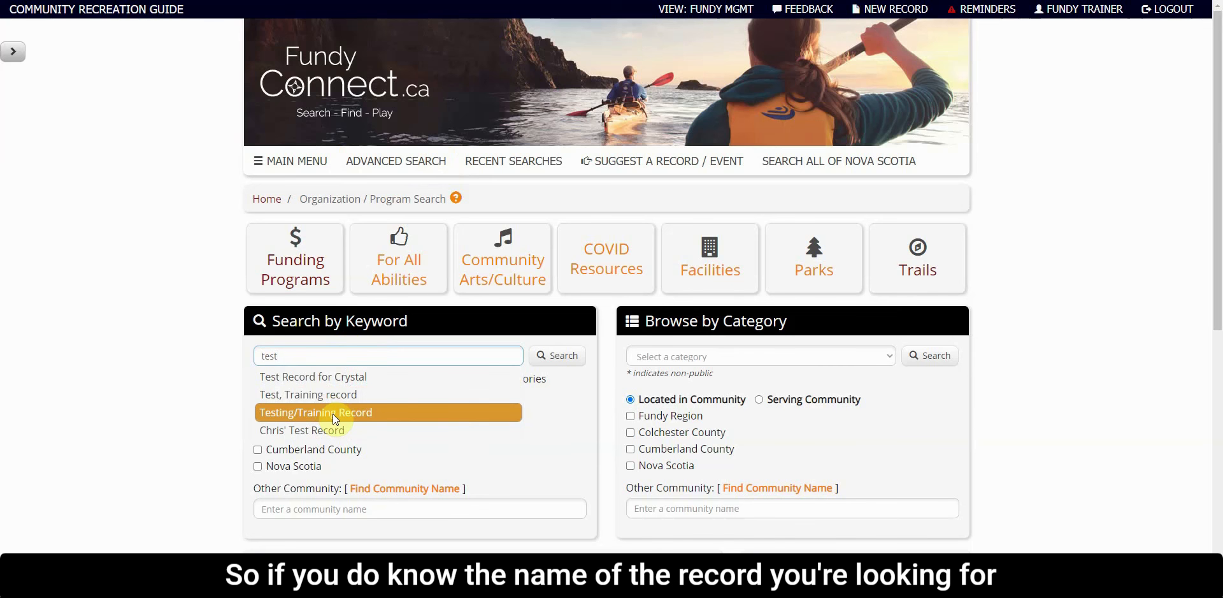
pyautogui.scroll(-4, 102, 349)
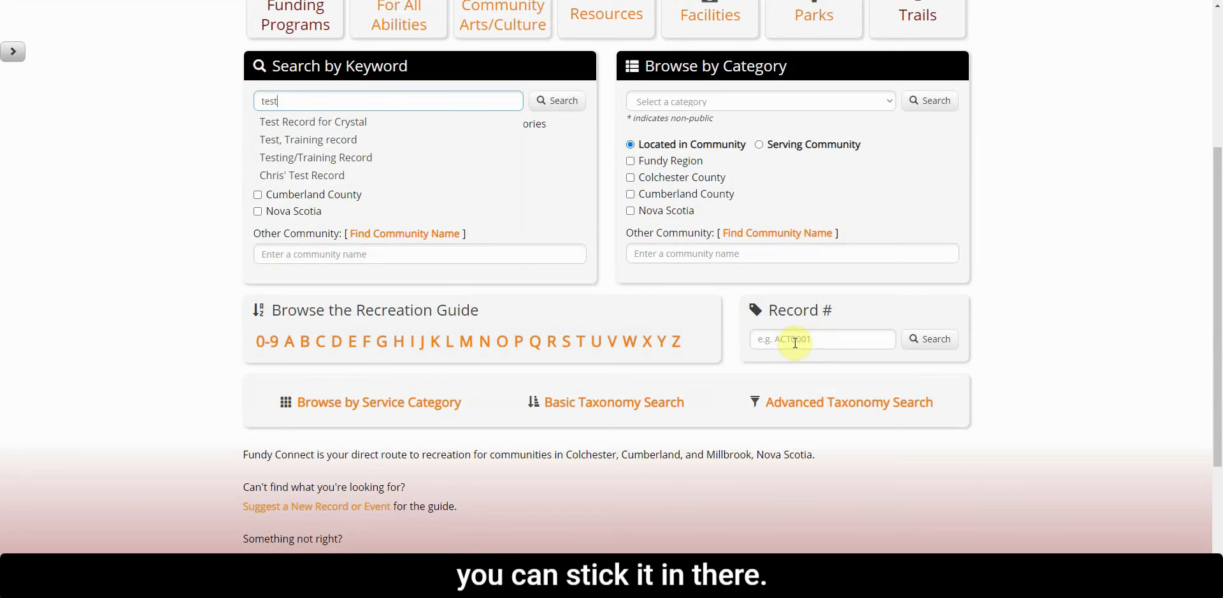
pyautogui.scroll(2, 756, 312)
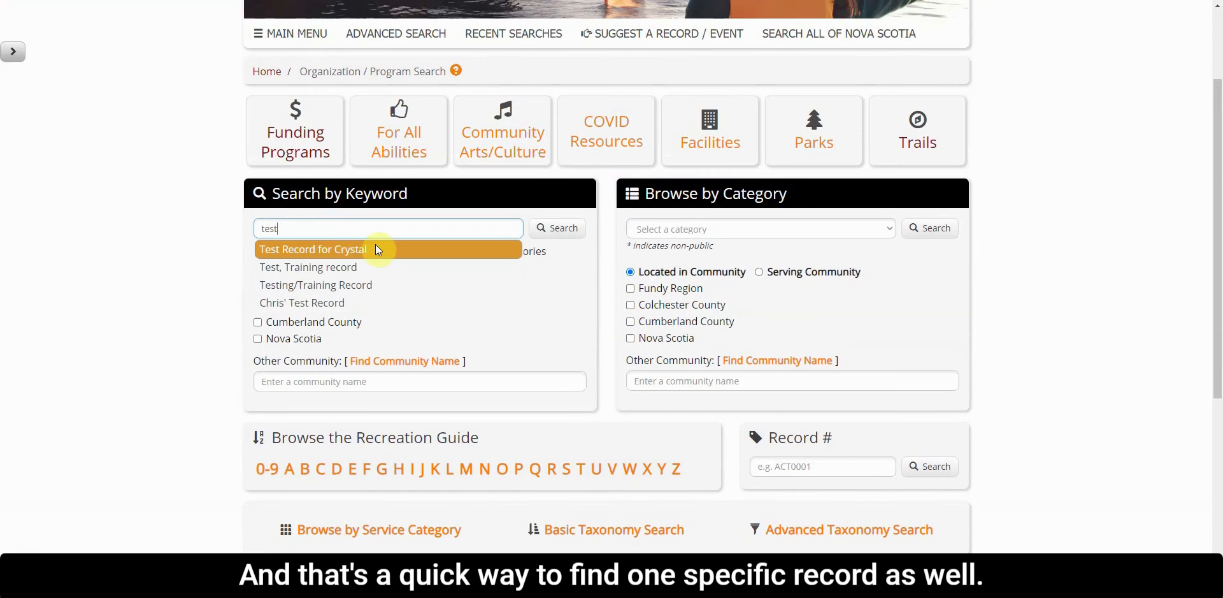
pyautogui.click(297, 287)
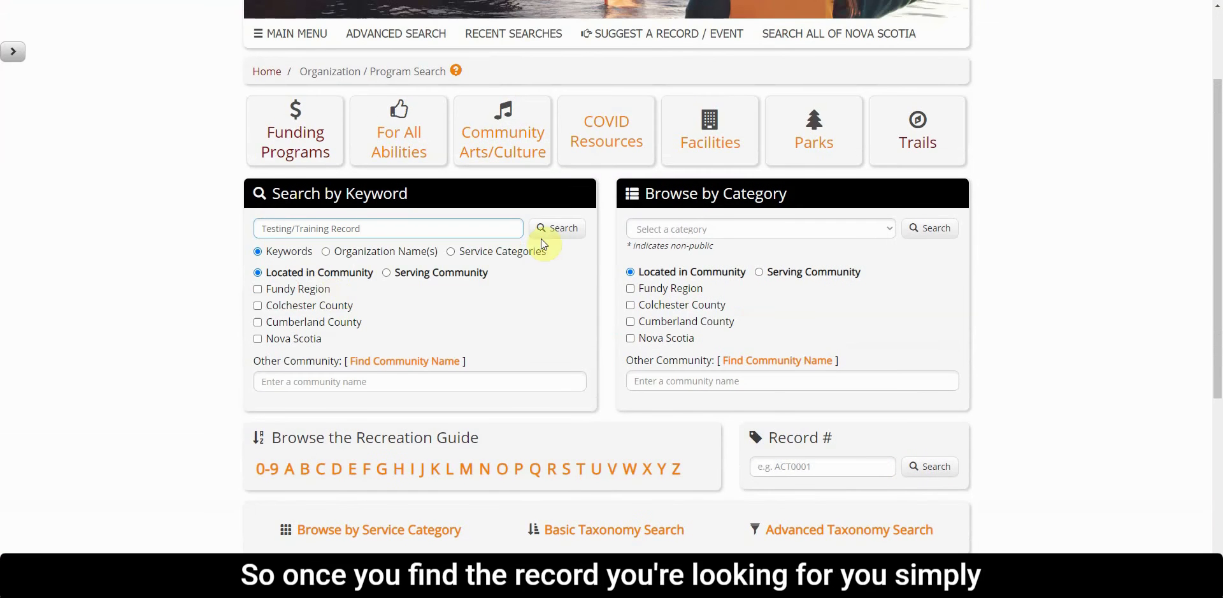
pyautogui.click(559, 236)
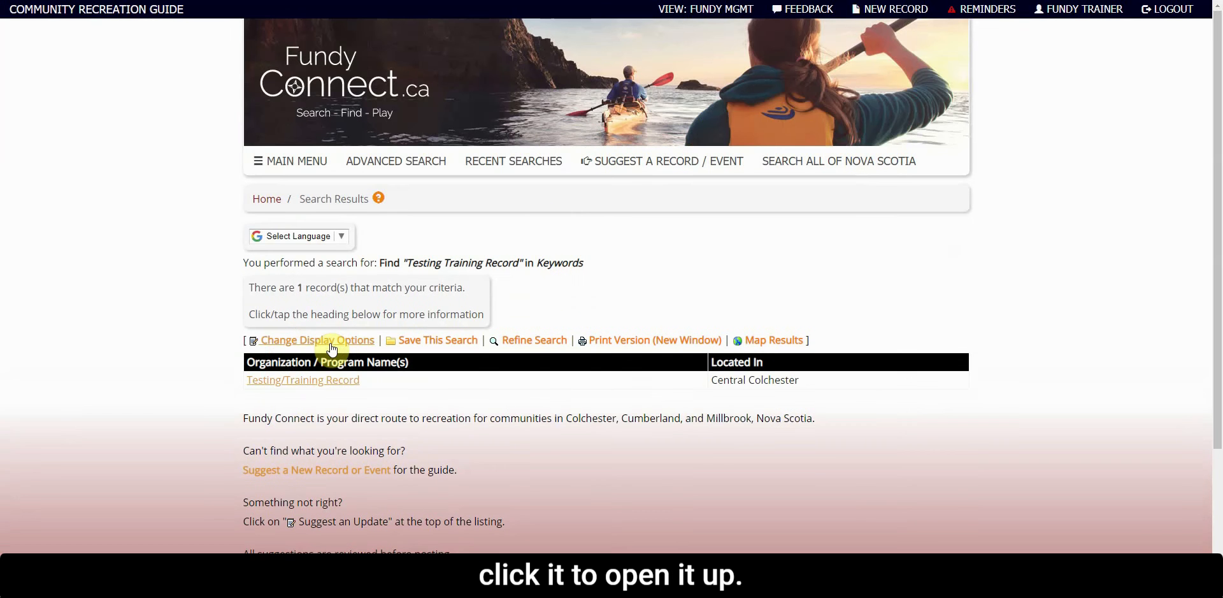
pyautogui.click(319, 365)
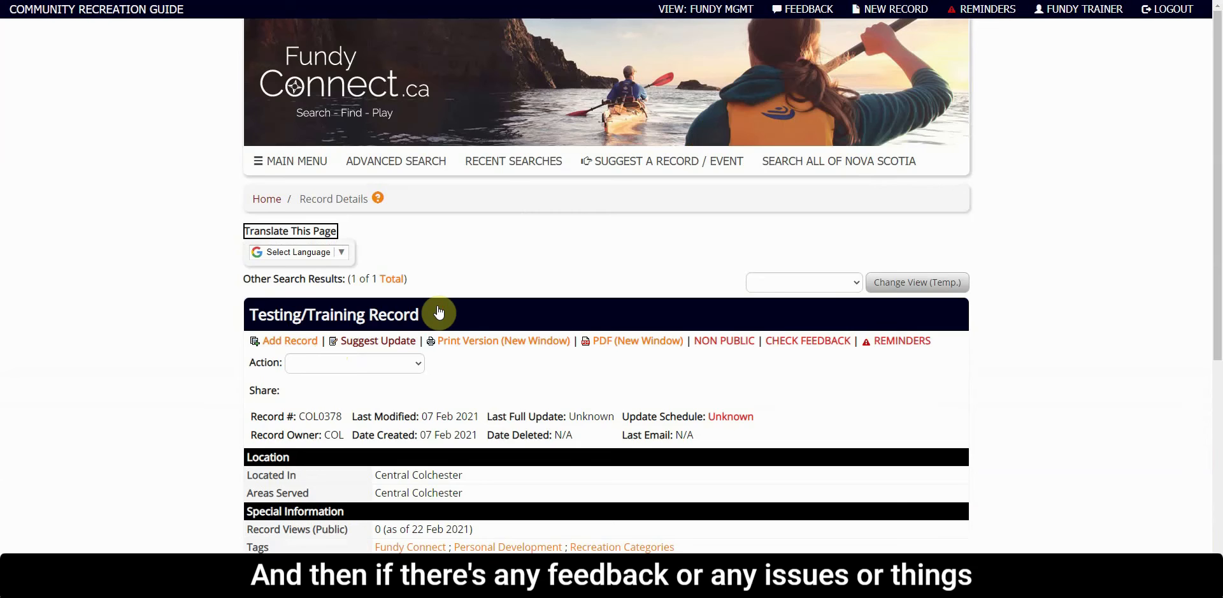
# Start the Update Record action for the Testing/Training Record
pyautogui.scroll(-4, 439, 309)
pyautogui.scroll(2, 438, 307)
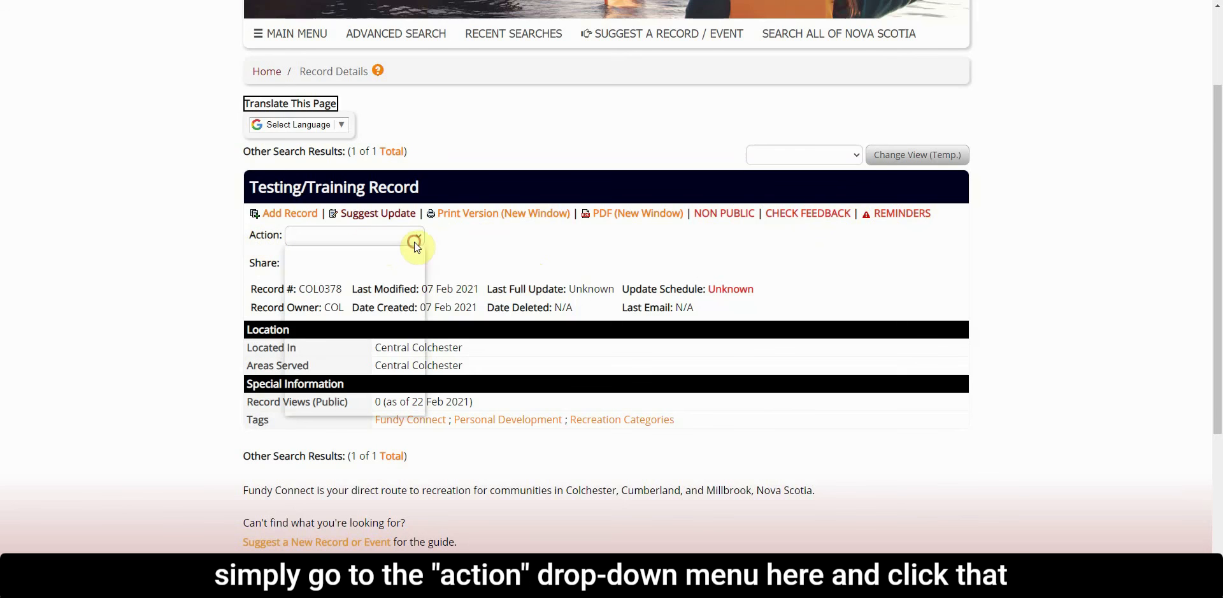
pyautogui.click(414, 241)
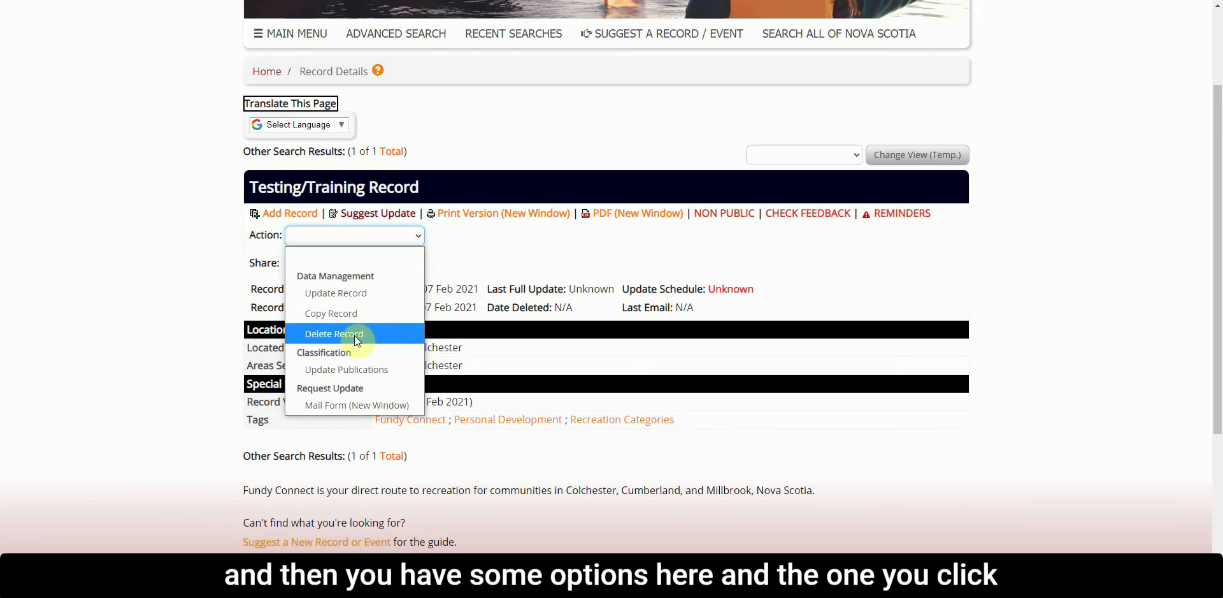
pyautogui.click(346, 296)
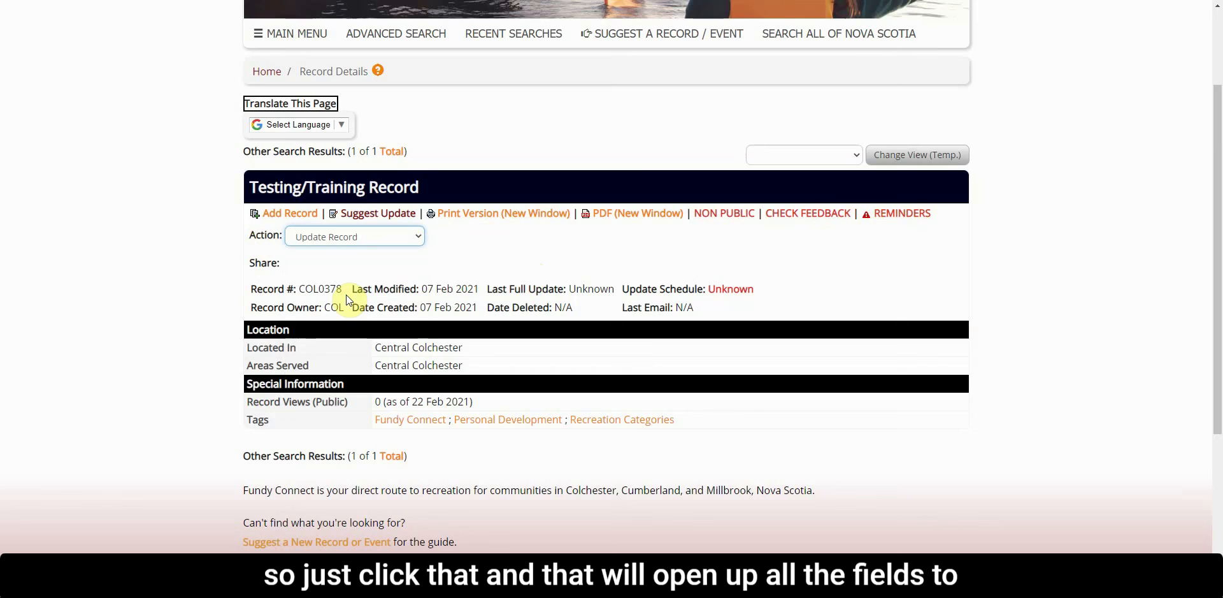
# Set the record's Update Date to today, 22 Feb 2021, and fill Updated By with the current user's own initials
pyautogui.scroll(-3, 764, 290)
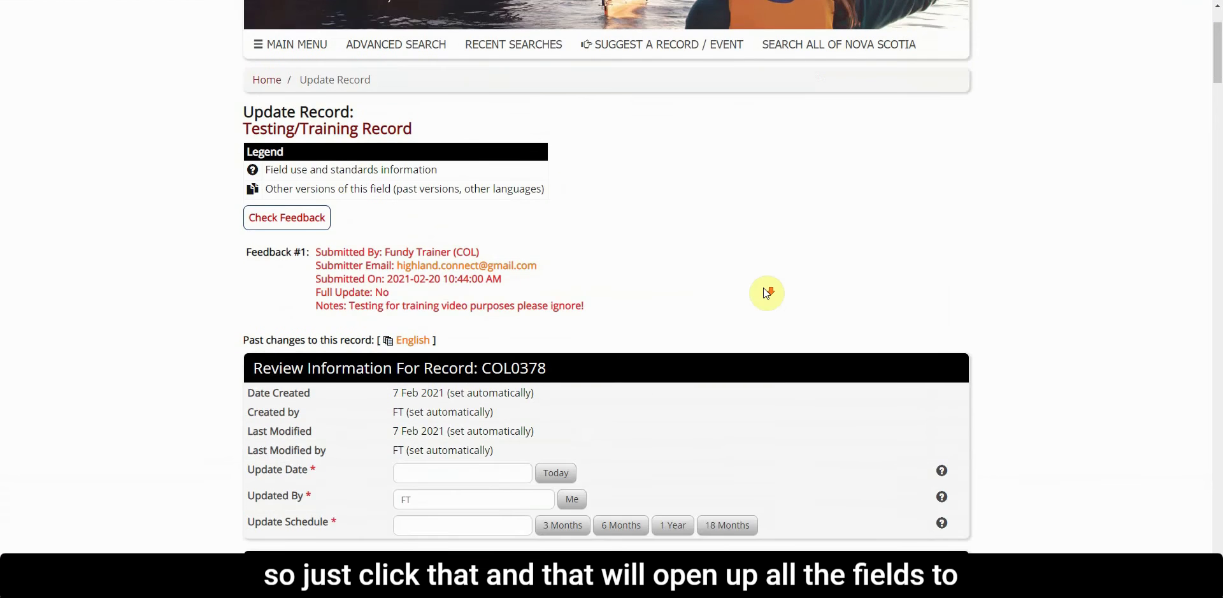
pyautogui.scroll(-1, 767, 293)
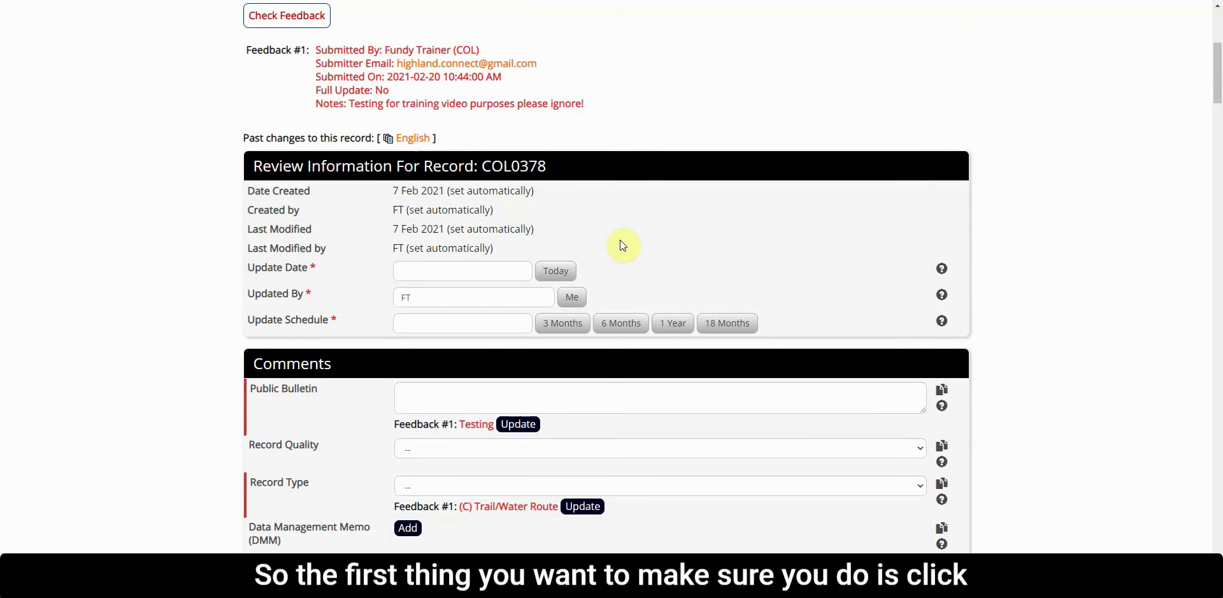
pyautogui.click(565, 273)
pyautogui.click(573, 300)
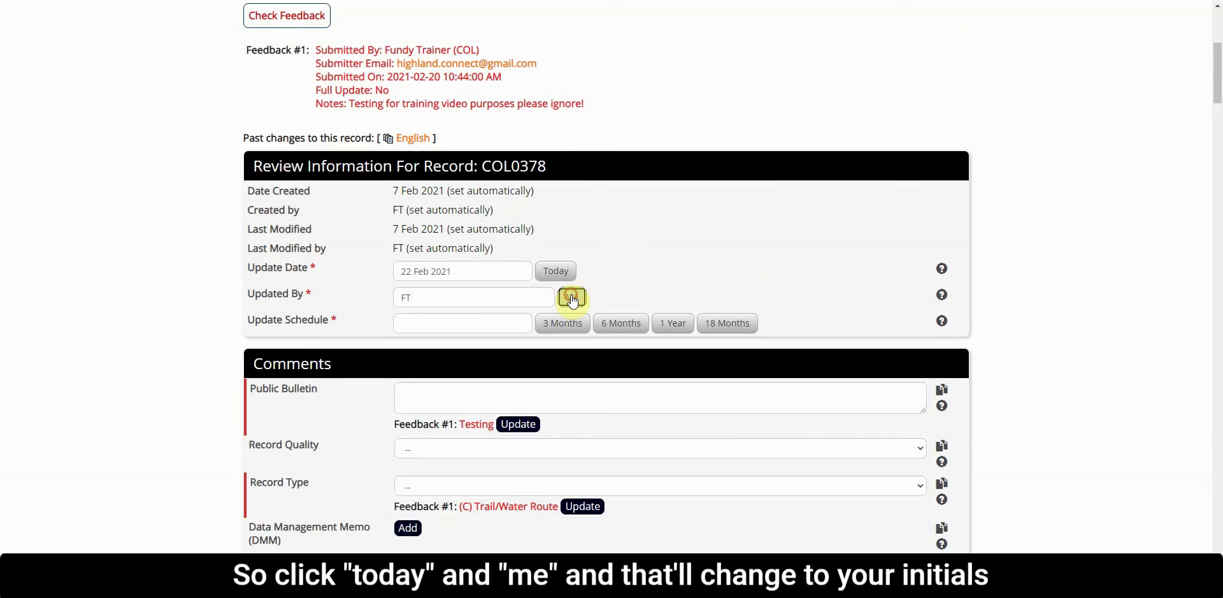
pyautogui.doubleClick(402, 297)
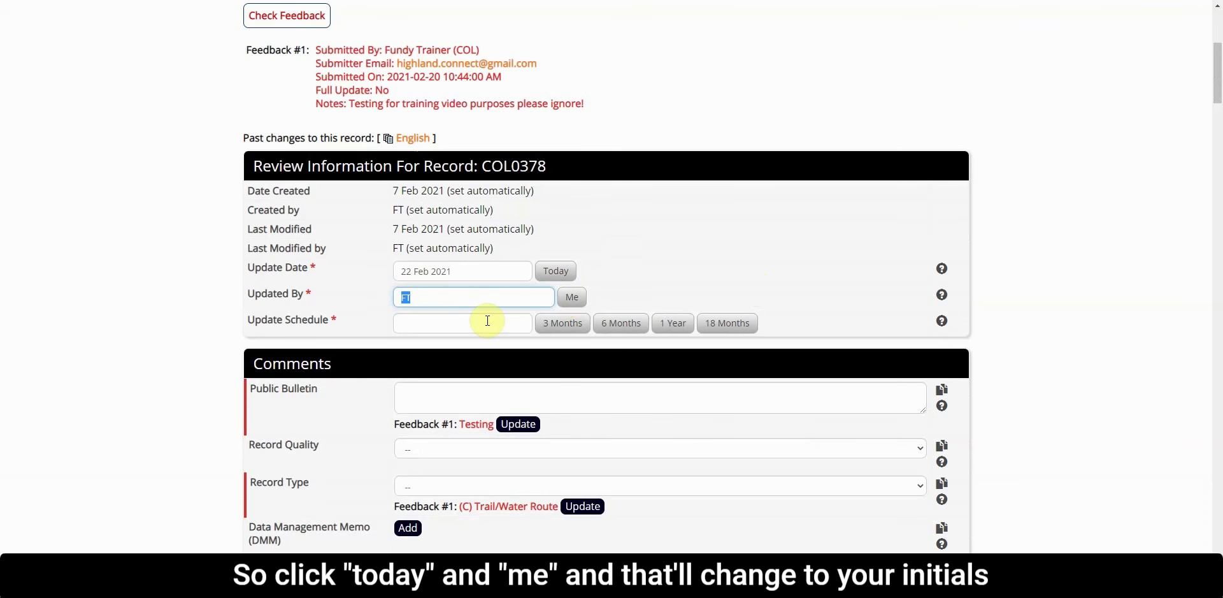
# Look at the Update Schedule field's date picker for choosing a specific date, without picking one
pyautogui.click(457, 322)
pyautogui.click(450, 301)
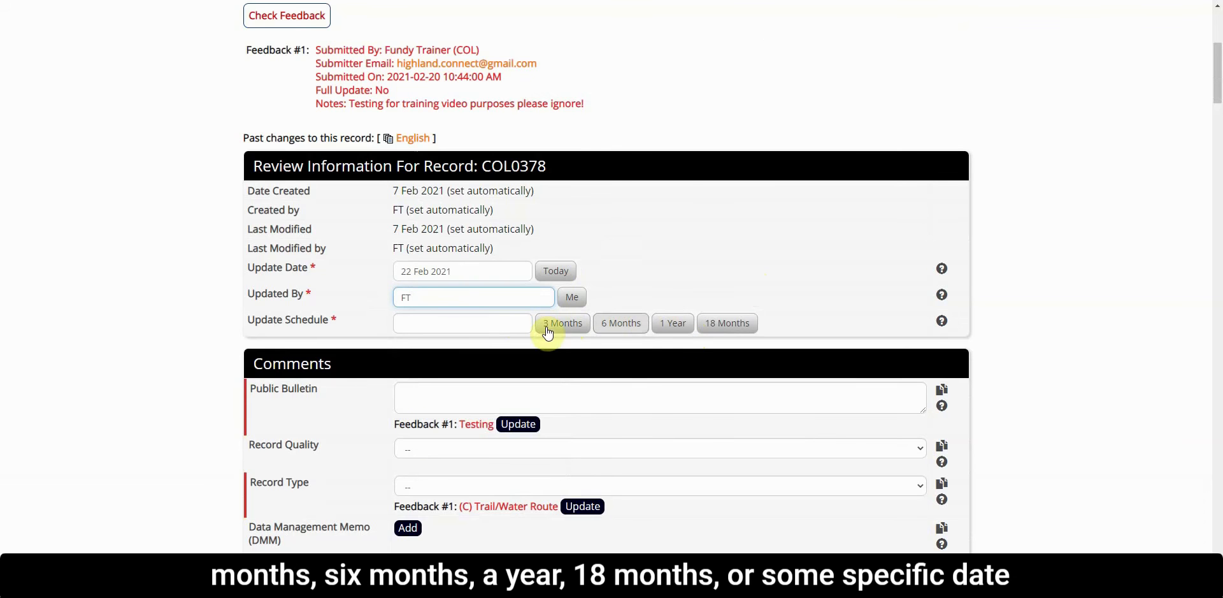
pyautogui.click(516, 323)
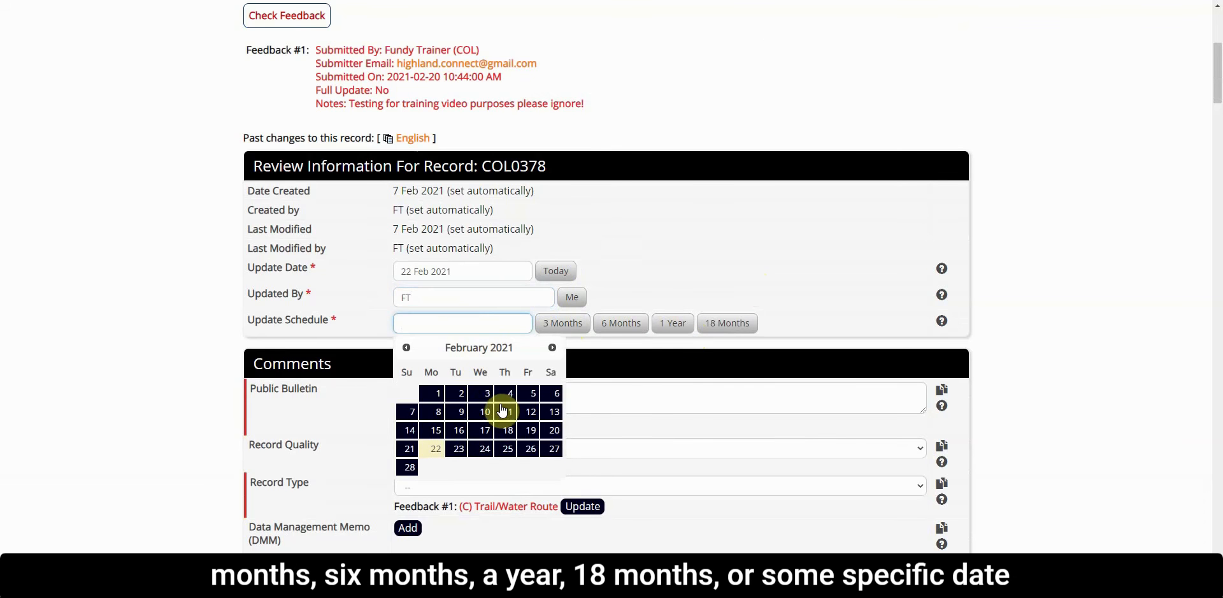
pyautogui.click(636, 280)
# Examine all sections of the update form, from Comments through Location, Contact and Description & Services to the submit options
pyautogui.scroll(-4, 640, 280)
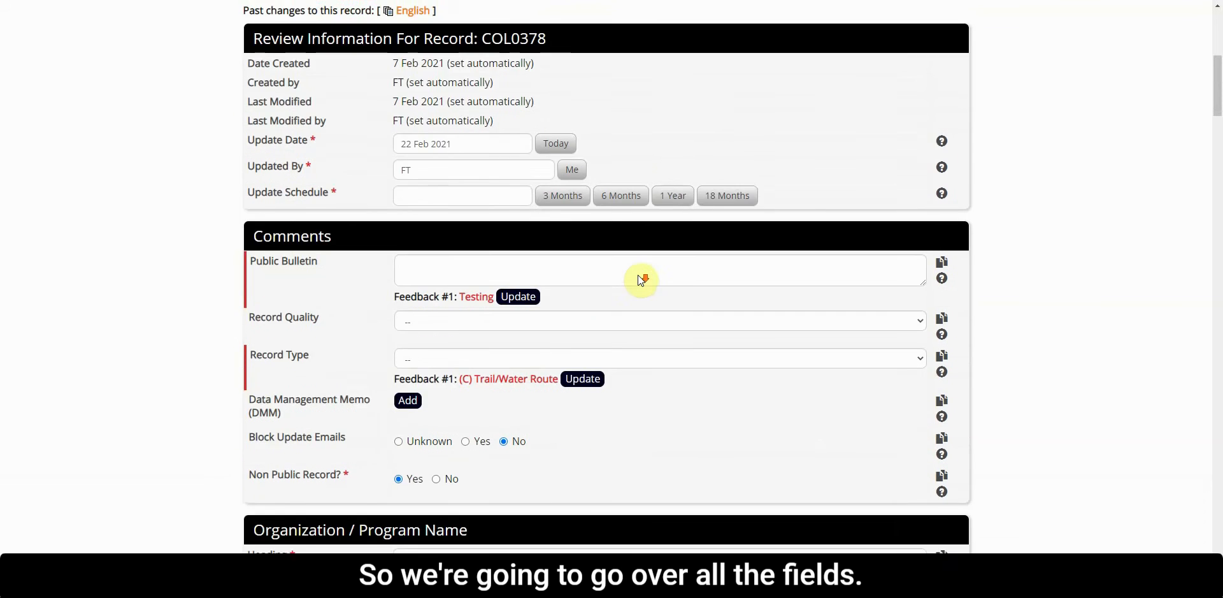
pyautogui.scroll(-1, 641, 280)
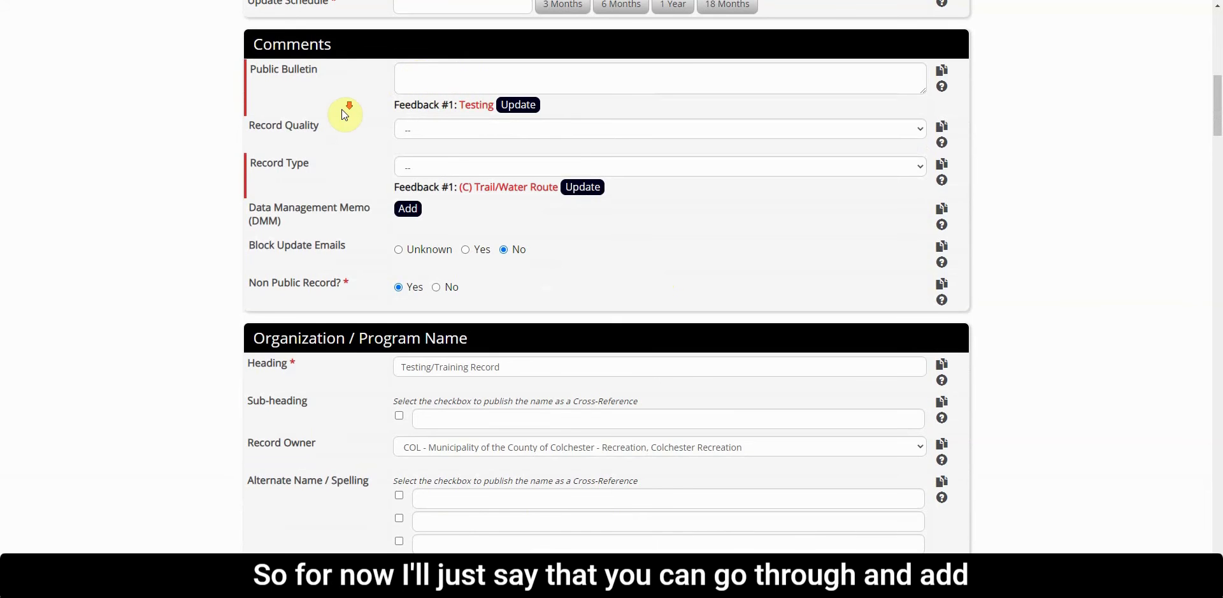
pyautogui.scroll(-1, 341, 109)
pyautogui.scroll(-12, 342, 128)
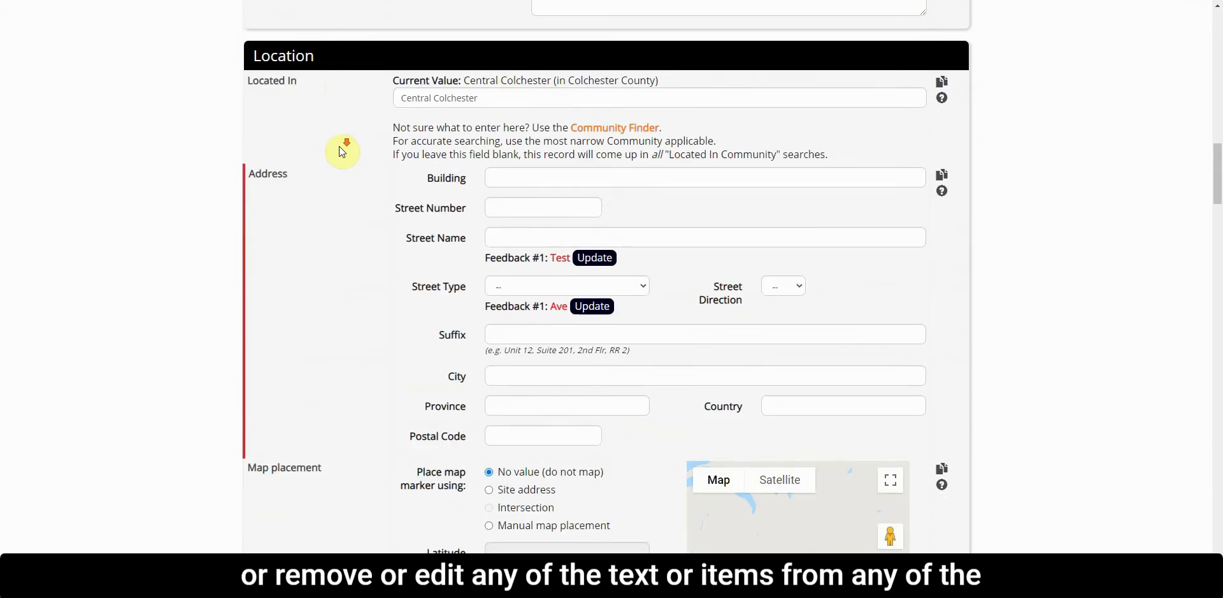
pyautogui.scroll(-13, 342, 152)
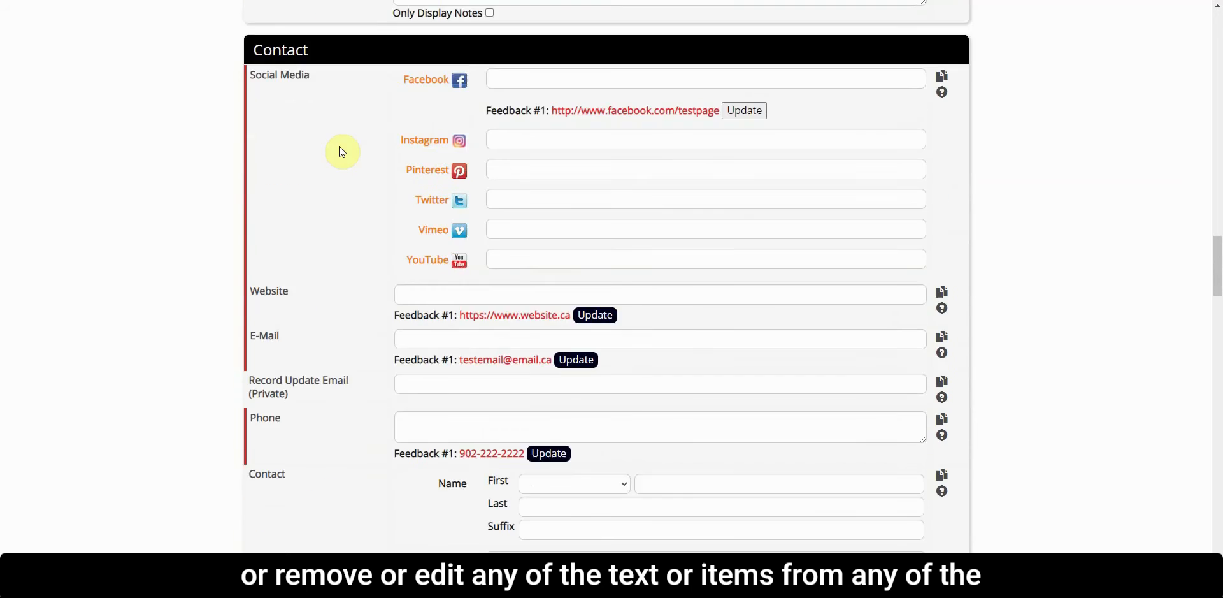
pyautogui.scroll(-11, 342, 152)
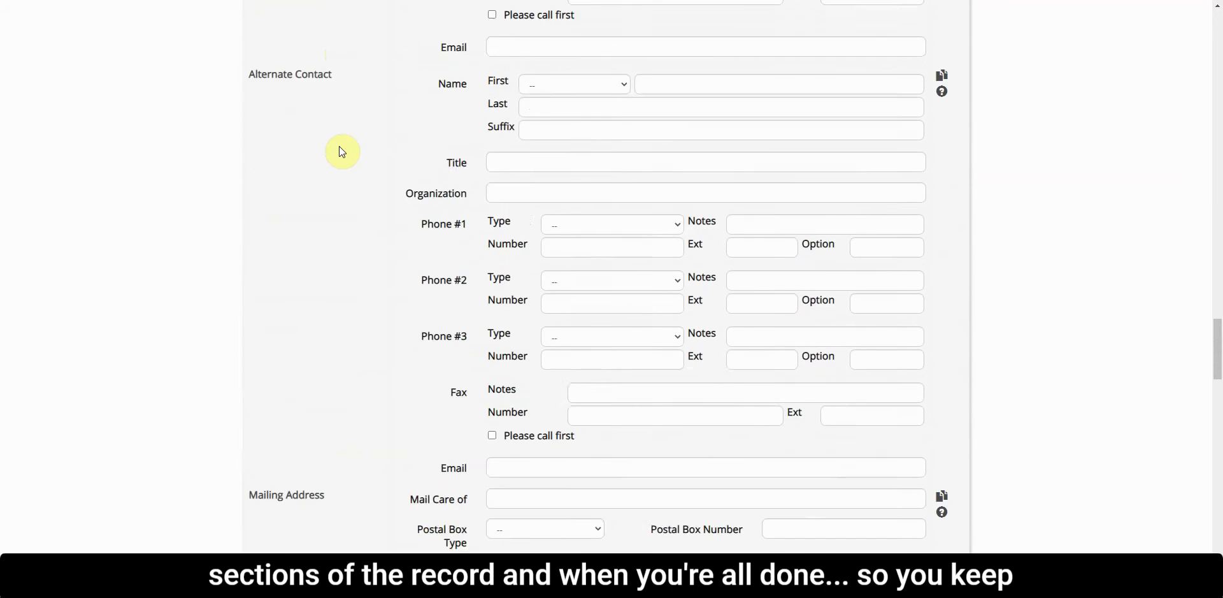
pyautogui.scroll(-10, 342, 151)
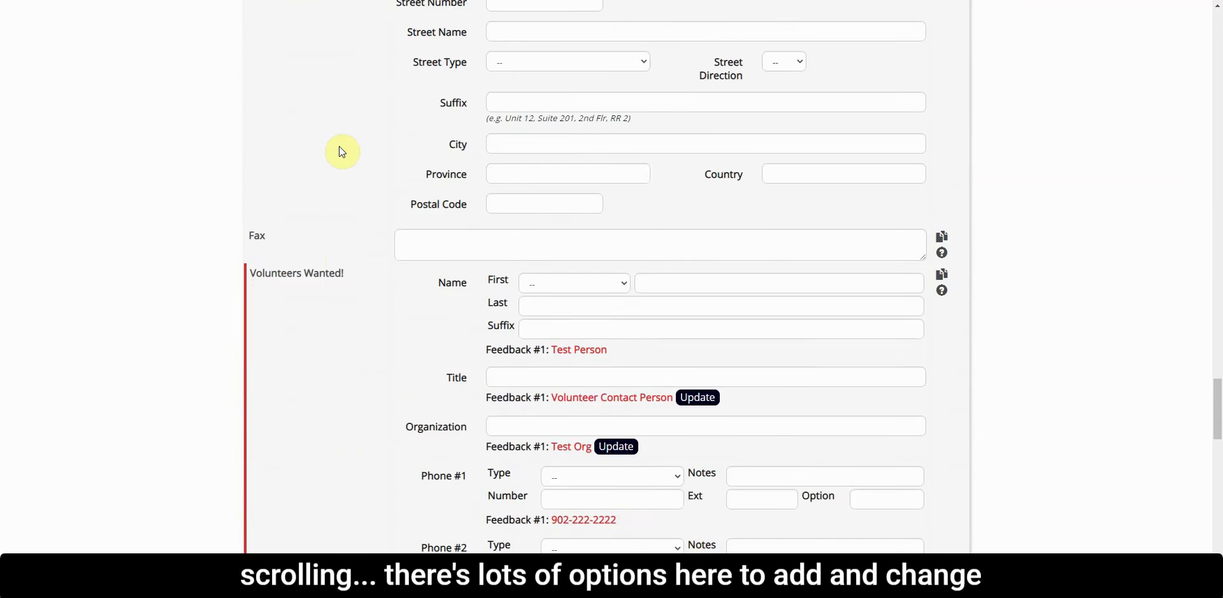
pyautogui.scroll(-10, 342, 152)
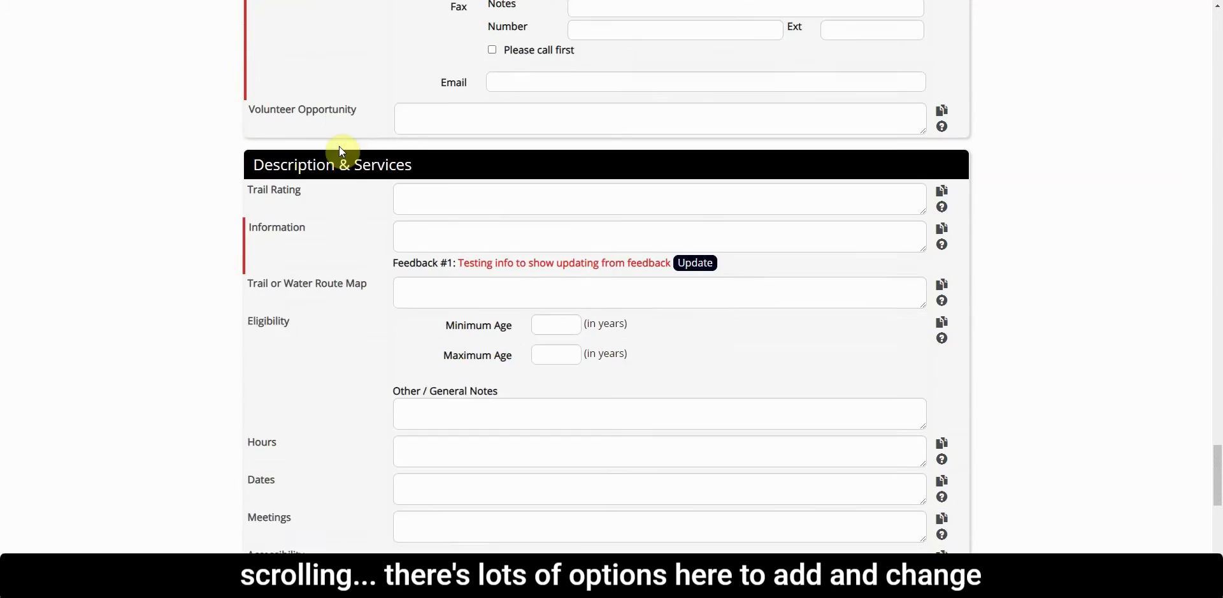
pyautogui.scroll(-7, 342, 151)
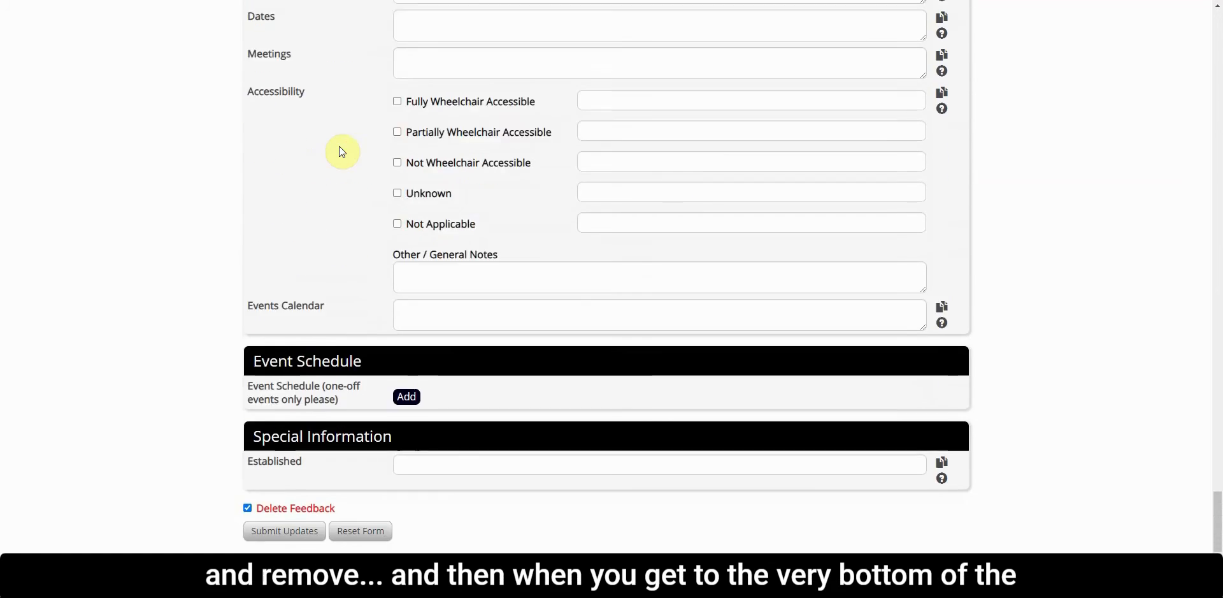
pyautogui.scroll(-1, 342, 151)
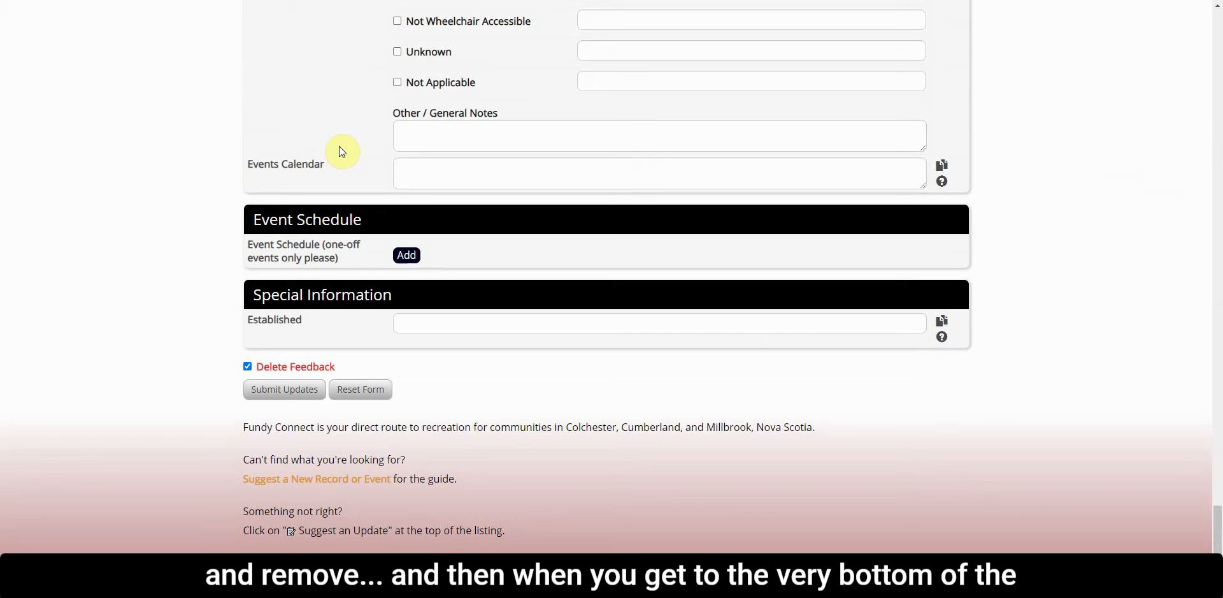
pyautogui.scroll(-1, 343, 151)
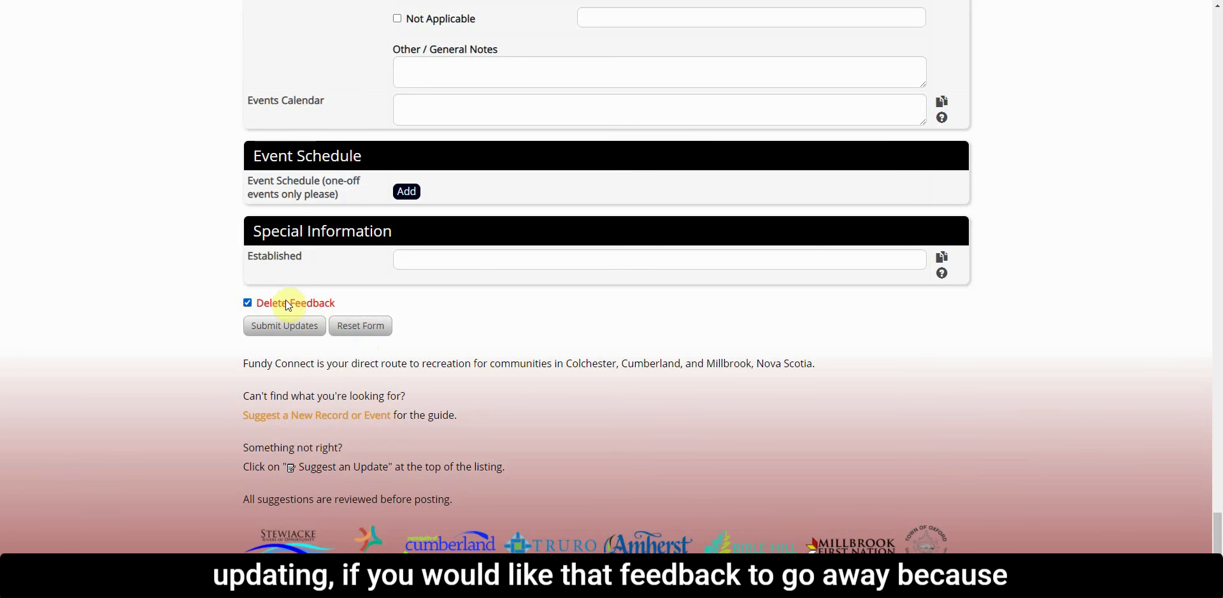
# Turn off the Delete Feedback option so the submitted feedback is kept with the record
pyautogui.click(250, 307)
pyautogui.click(248, 306)
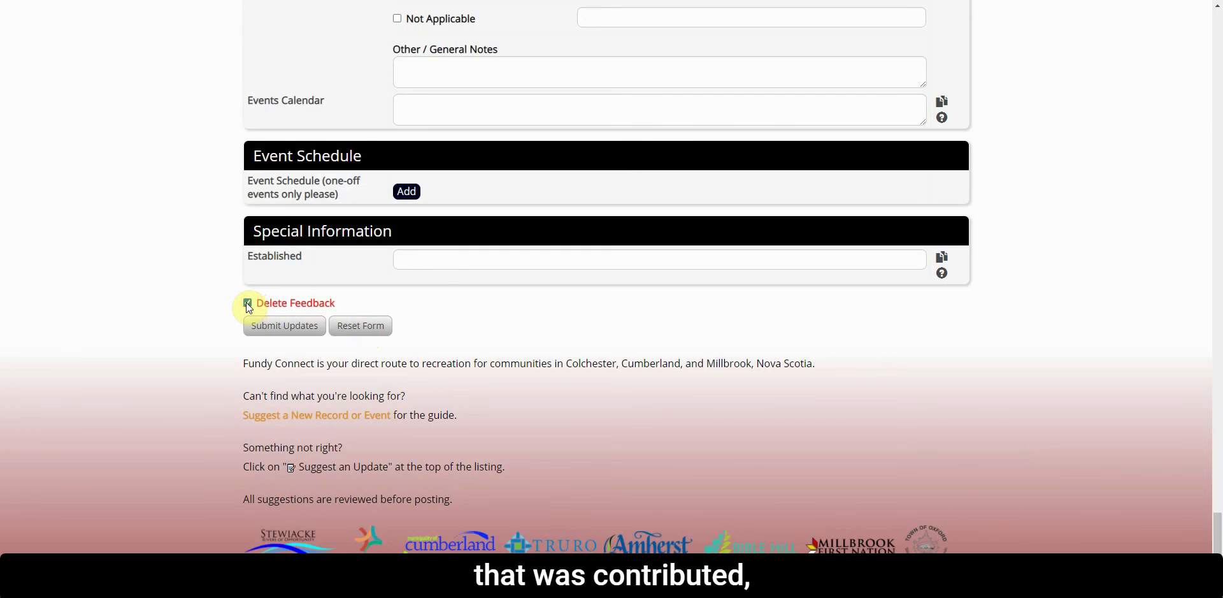
pyautogui.click(247, 304)
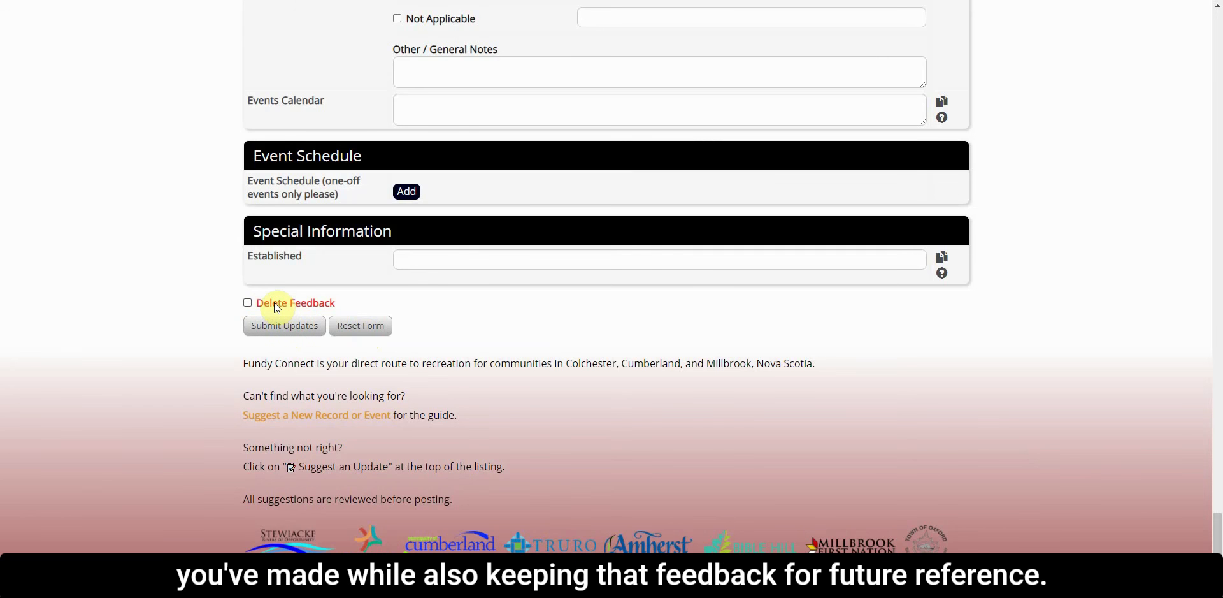
pyautogui.scroll(1, 542, 344)
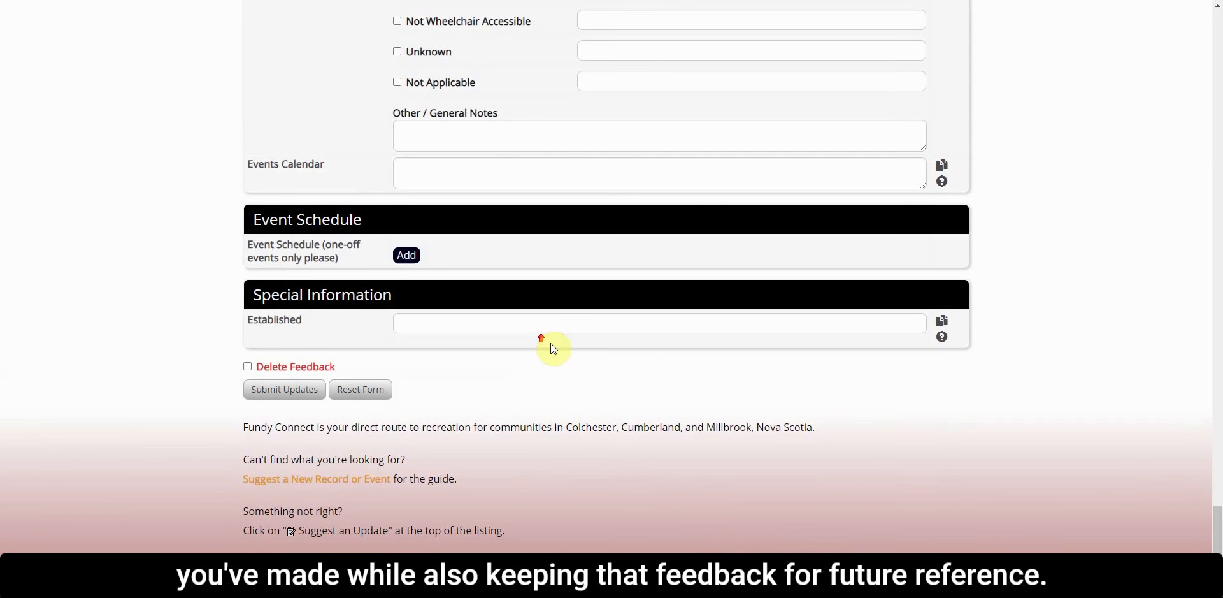
pyautogui.scroll(1, 575, 410)
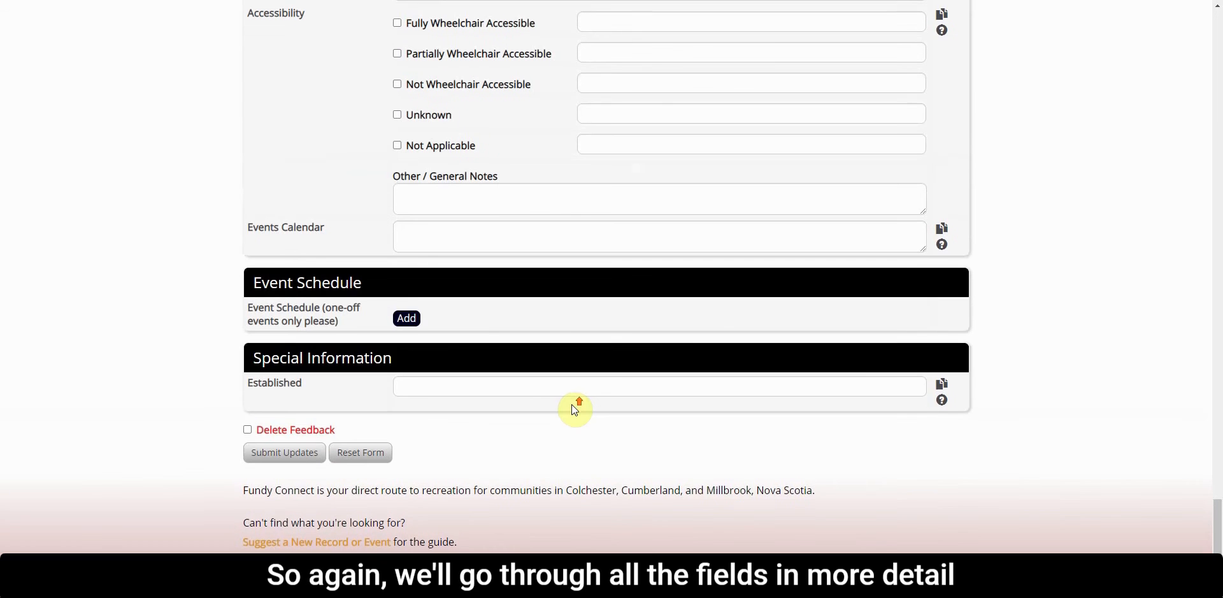